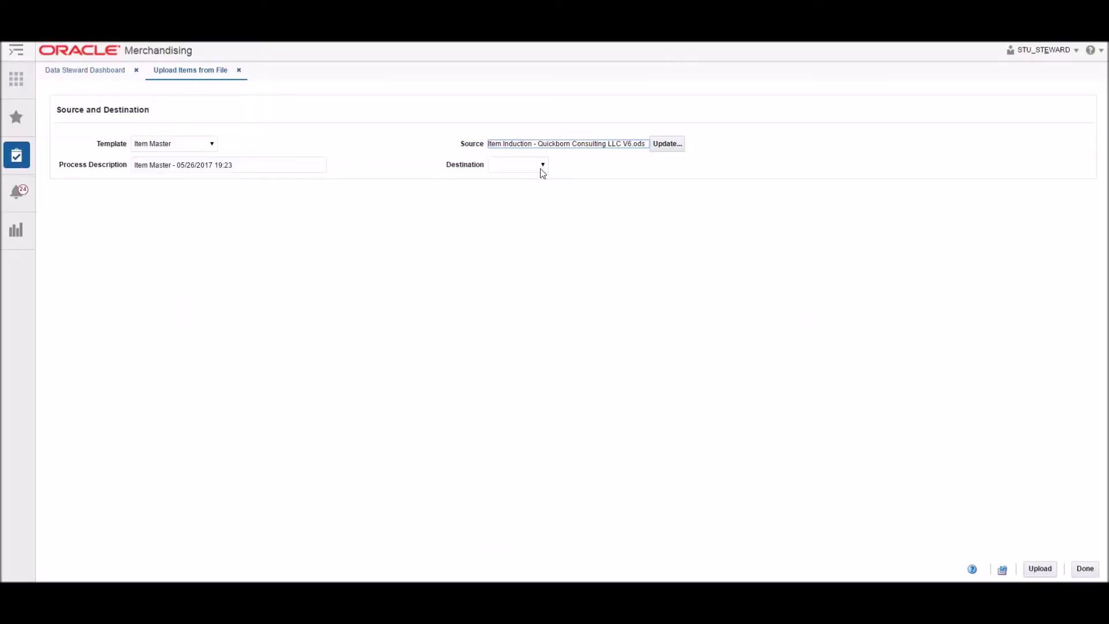
# Step: Open the destination list in Upload Items from File for the V6.ods Item Master upload
pyautogui.click(543, 167)
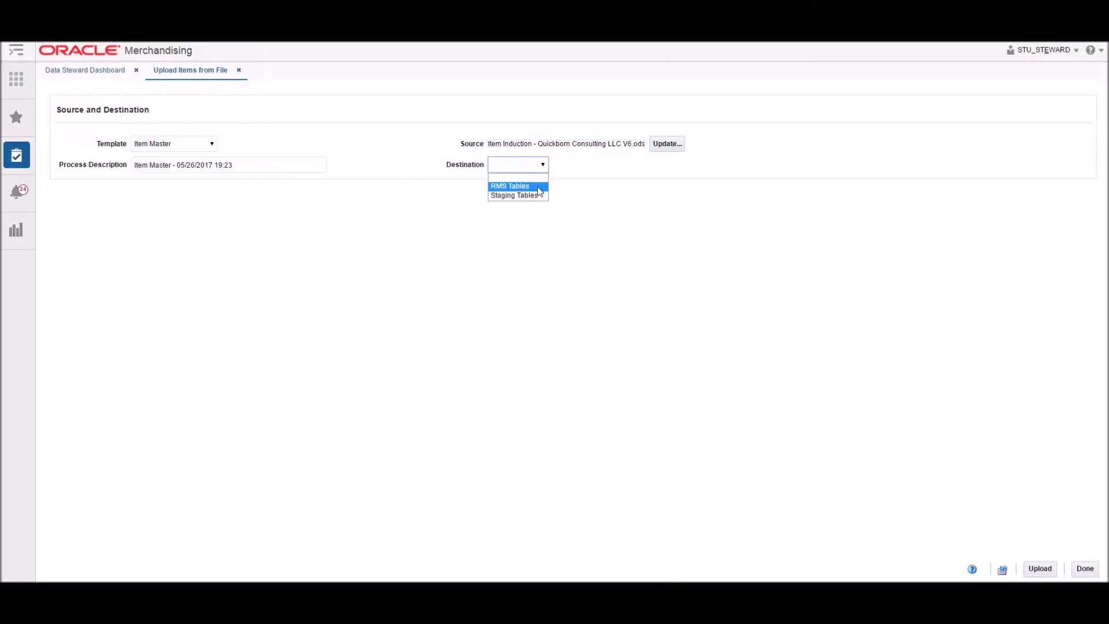
# Step: Upload the item file with the RMS Tables destination and confirm it
pyautogui.click(537, 186)
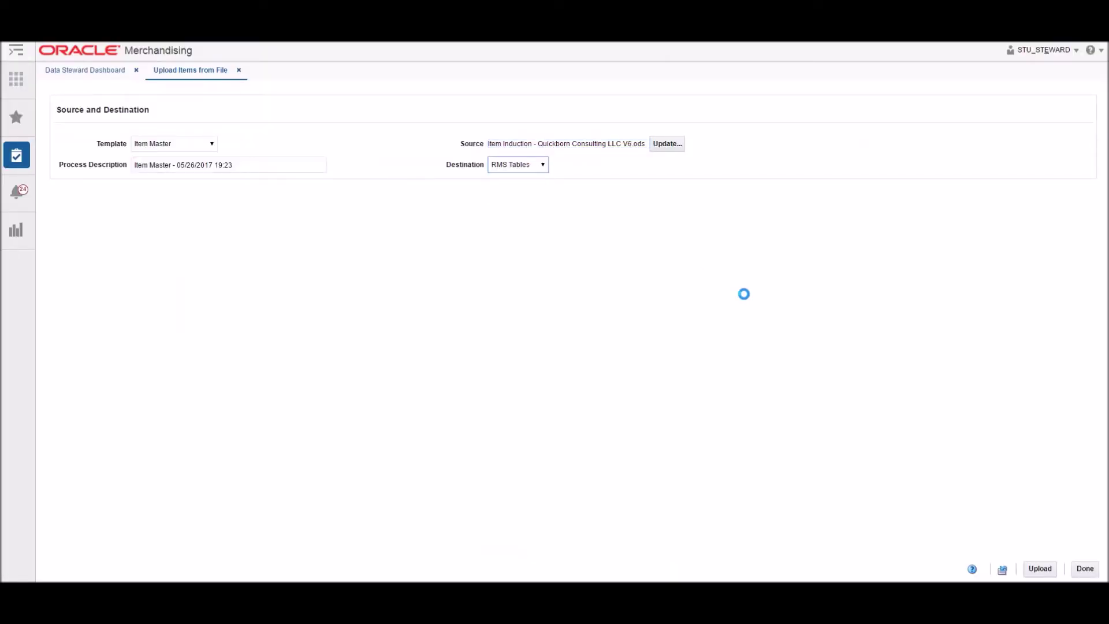
pyautogui.click(1041, 570)
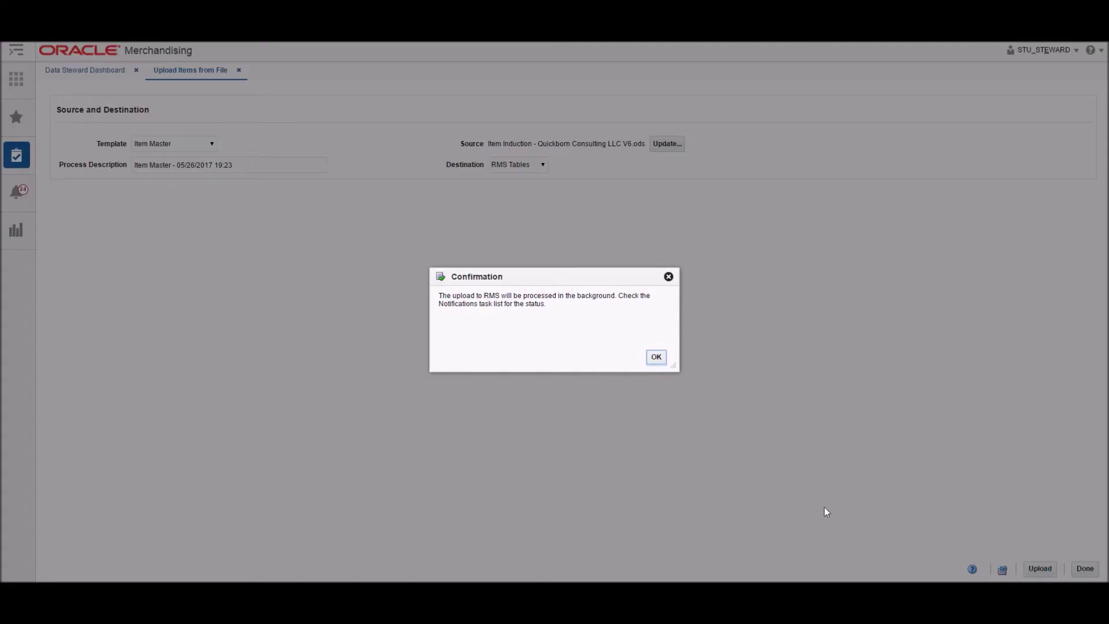
pyautogui.click(656, 357)
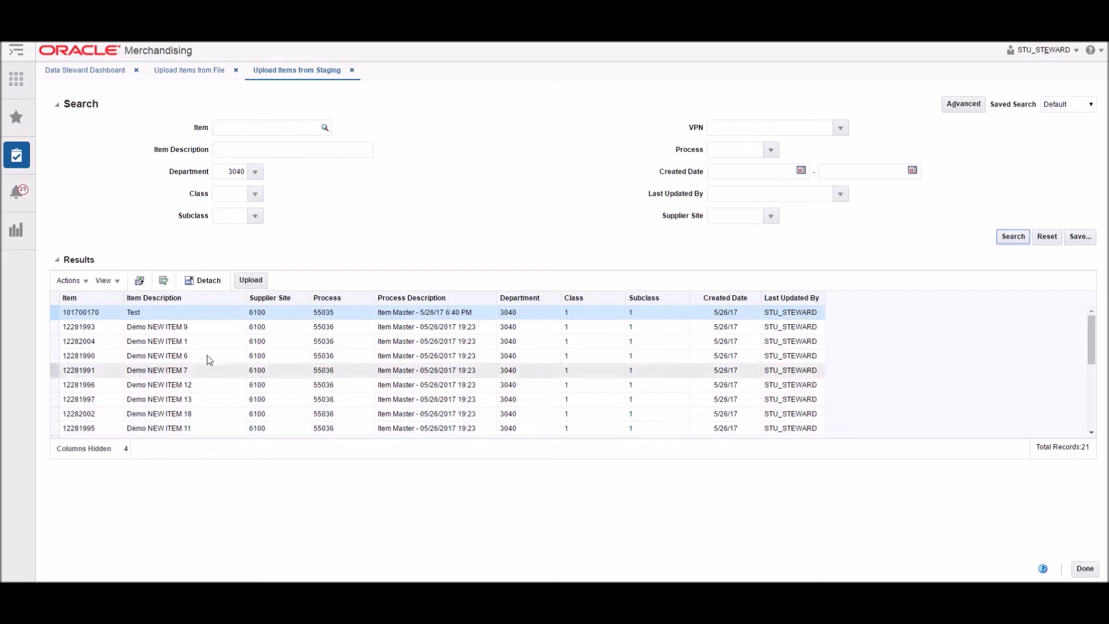
# Step: Submit the staged items for background upload using the Item Master template, then return to the dashboard
pyautogui.click(252, 284)
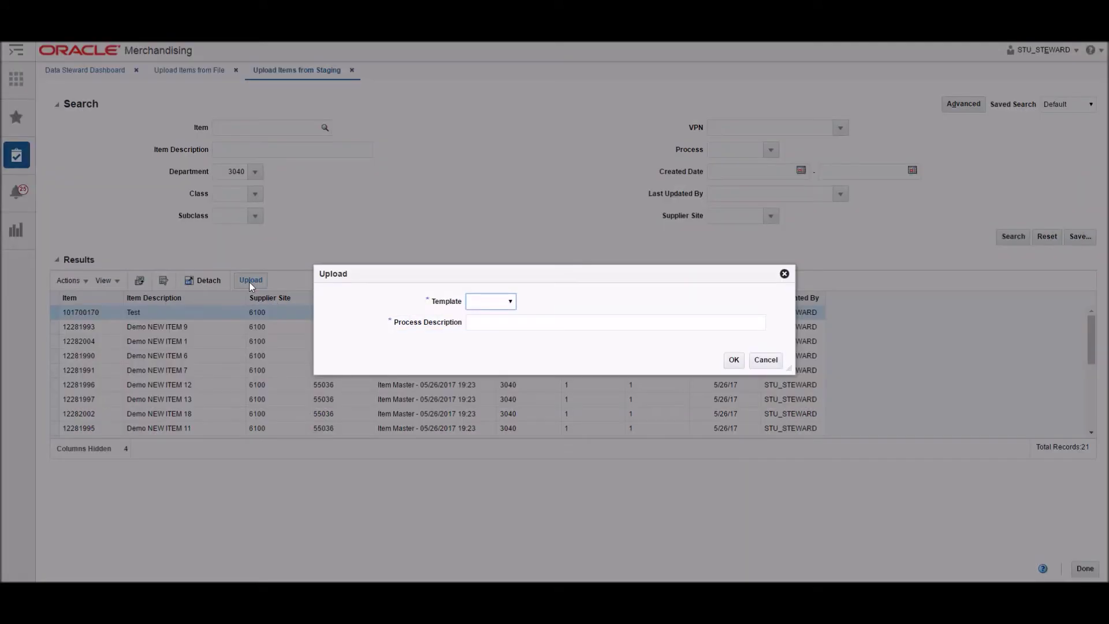
pyautogui.click(512, 302)
pyautogui.click(508, 324)
pyautogui.click(734, 360)
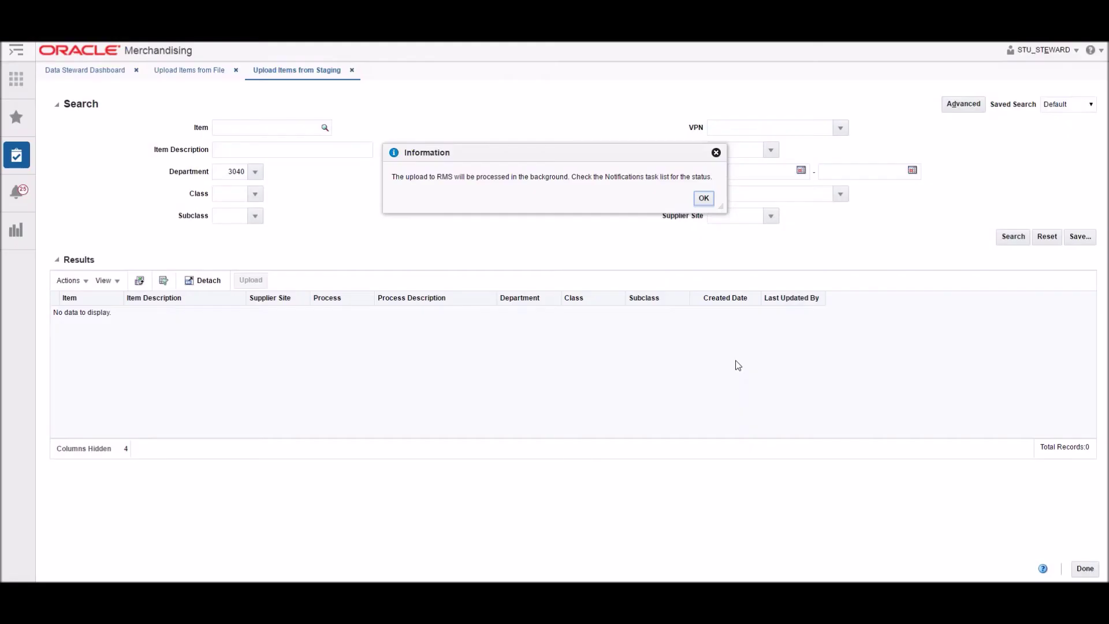
pyautogui.click(704, 198)
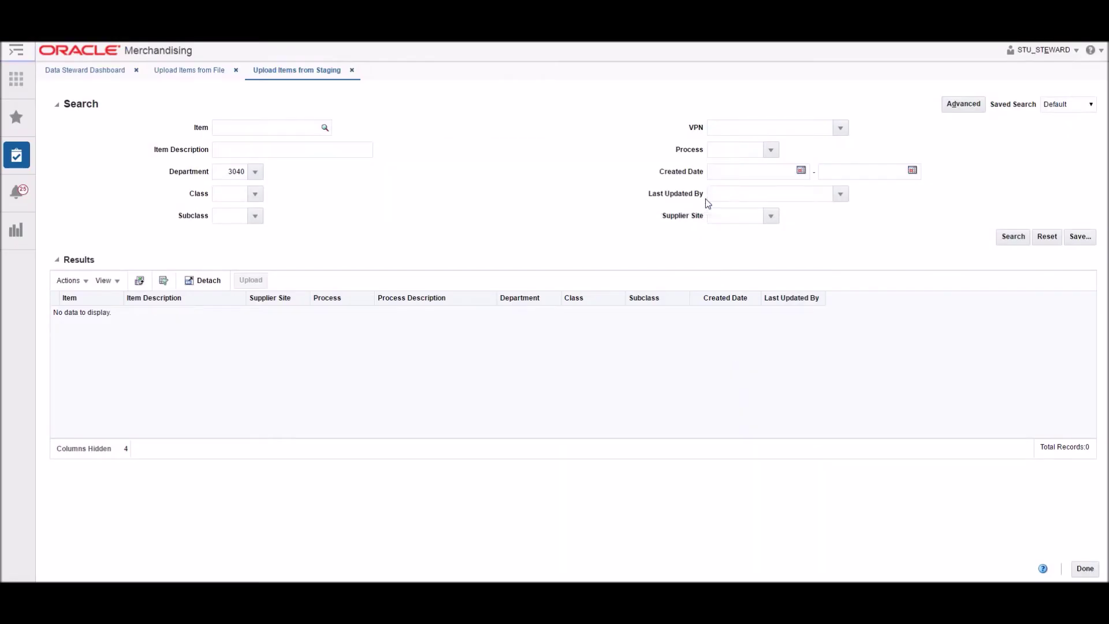
pyautogui.click(82, 75)
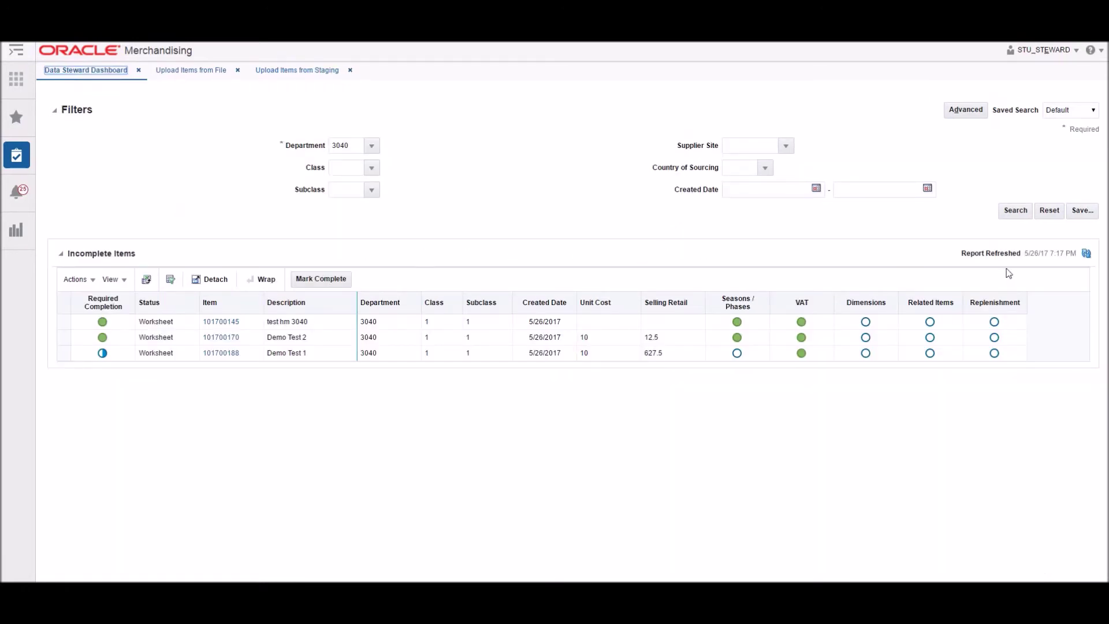
# Step: Refresh the Incomplete Items report to list the new Demo NEW ITEM rows
pyautogui.click(1086, 253)
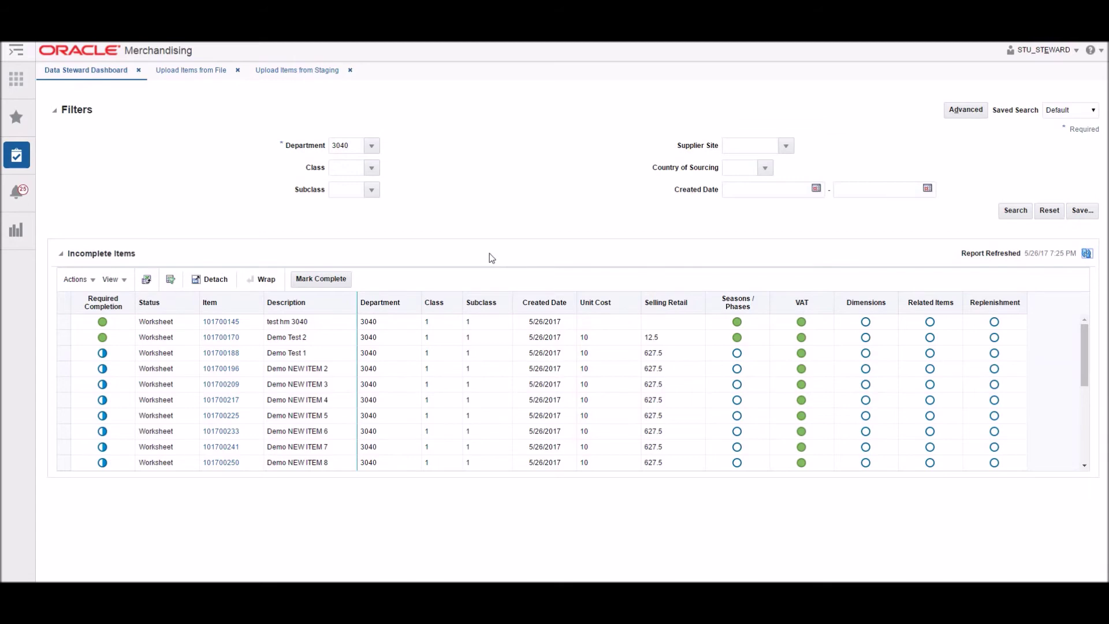
pyautogui.click(710, 466)
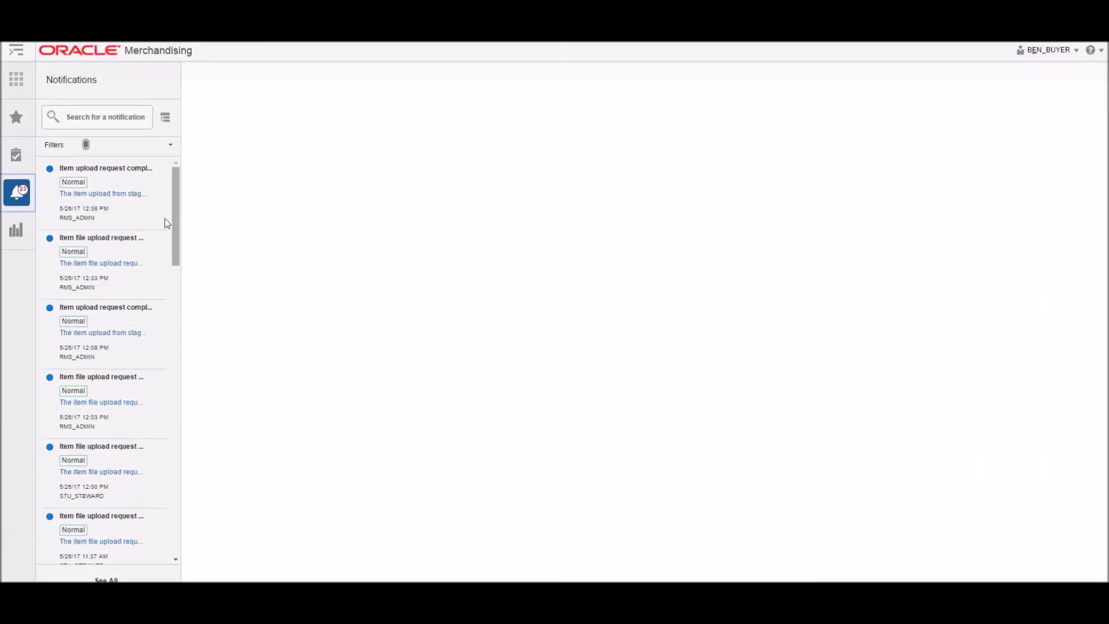
# Step: Search items in department 3040 and open Demo NEW ITEM 2 for editing
pyautogui.scroll(-3, 115, 303)
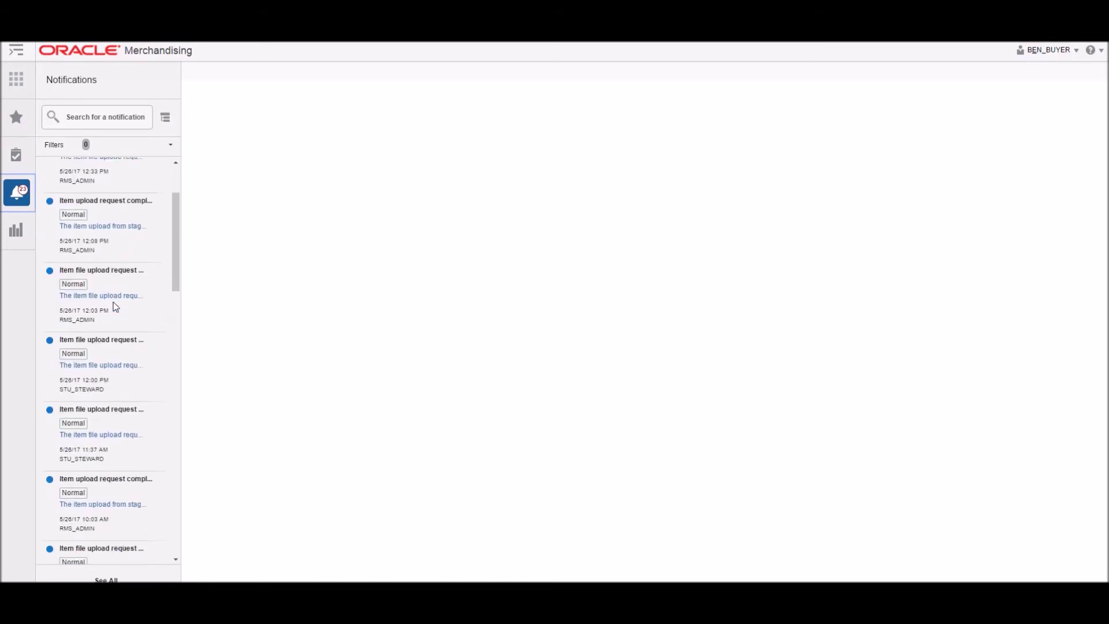
pyautogui.scroll(3, 115, 307)
pyautogui.click(16, 155)
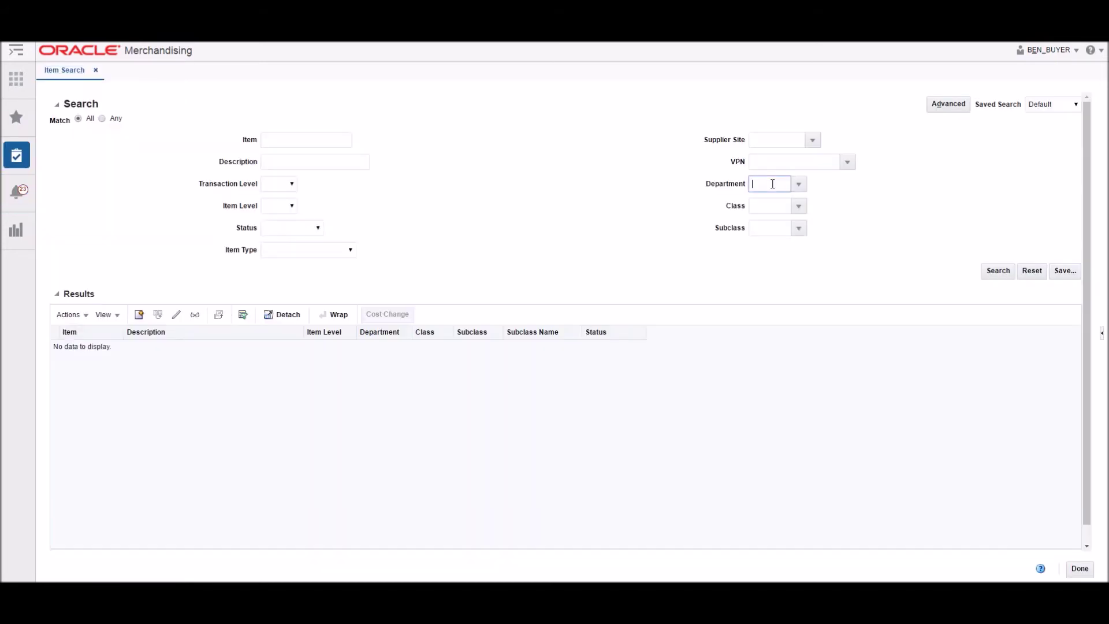
pyautogui.write('3040')
pyautogui.click(995, 271)
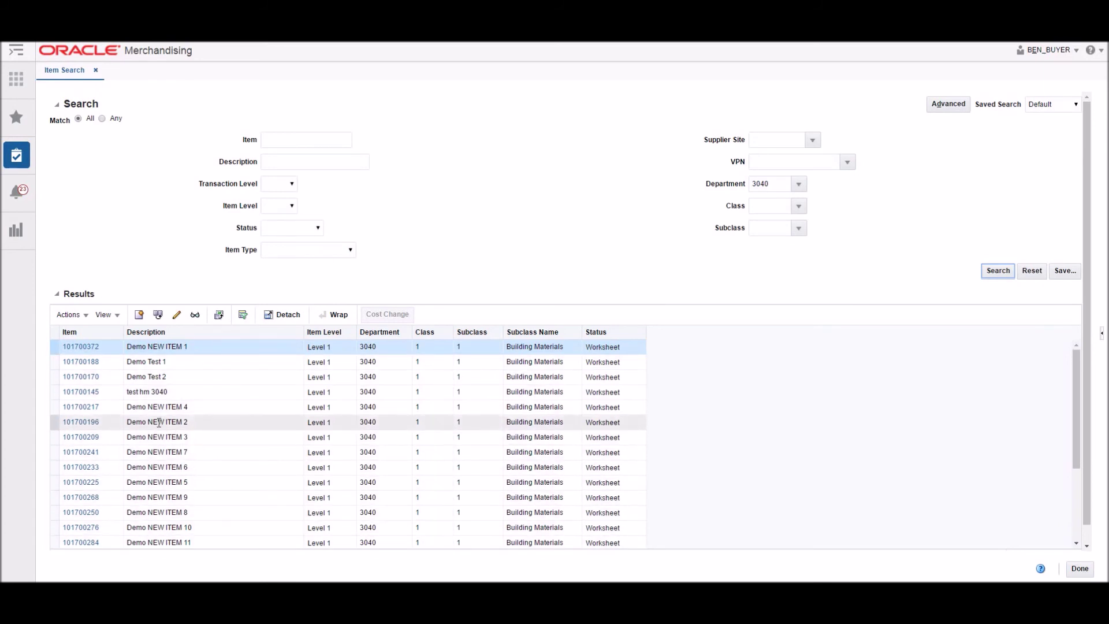
pyautogui.click(215, 422)
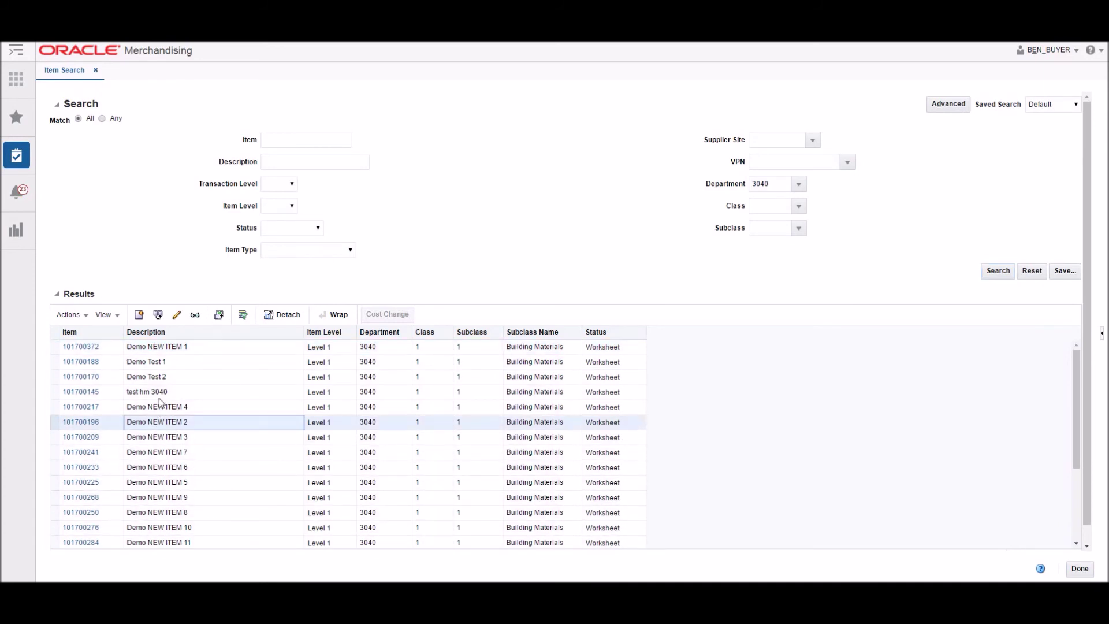
pyautogui.click(178, 315)
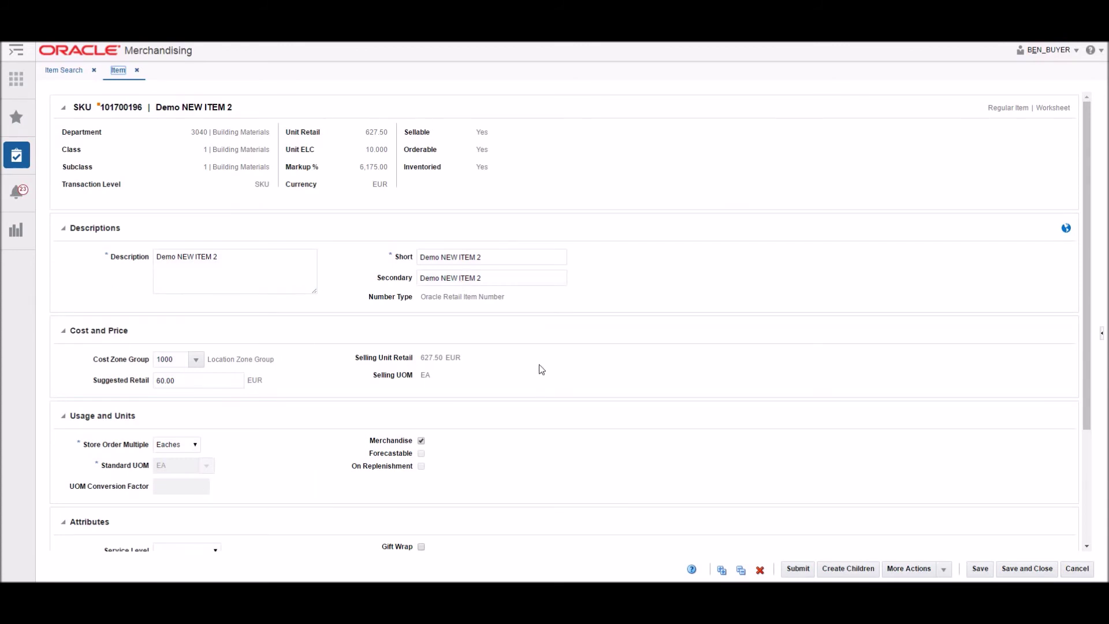
# Step: Add season Summer 2017 with phase August 2017 to the item and save
pyautogui.click(945, 570)
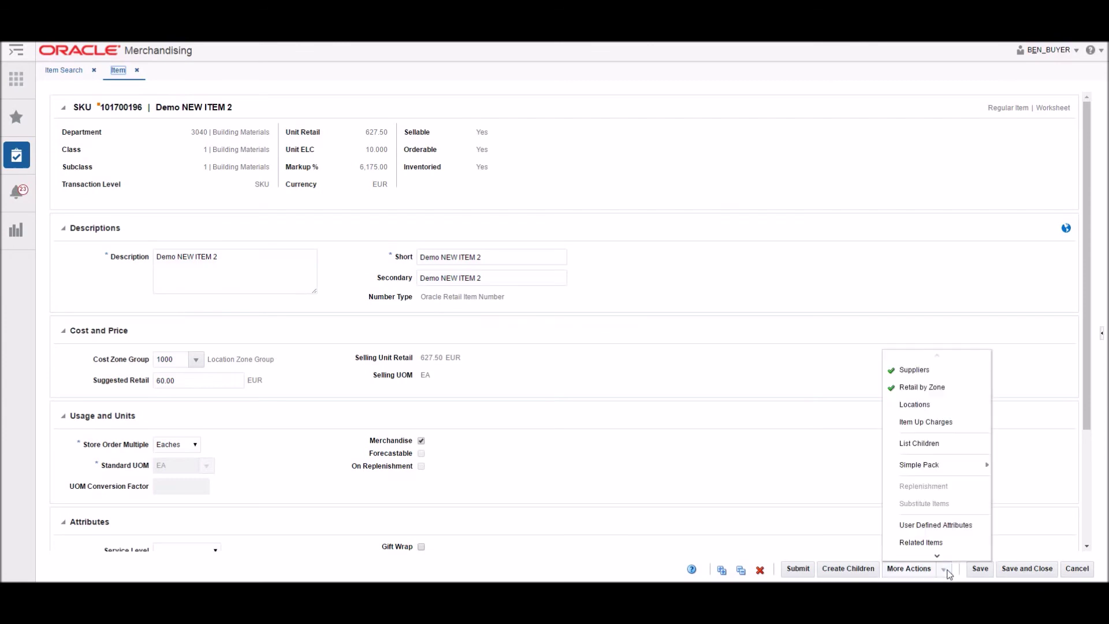
pyautogui.moveTo(948, 562)
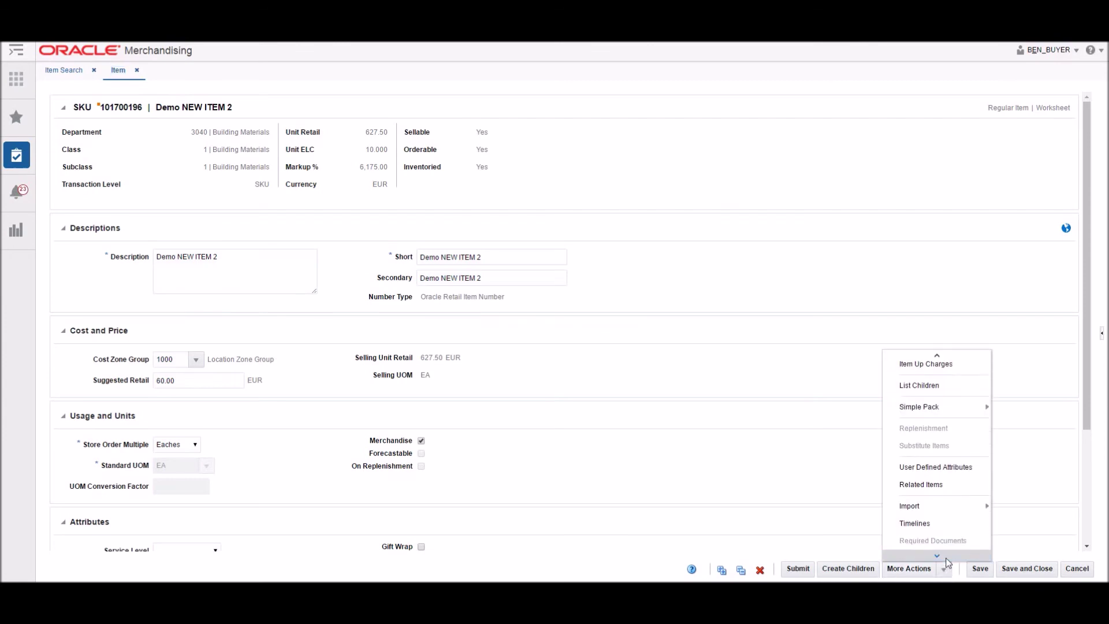
pyautogui.click(942, 504)
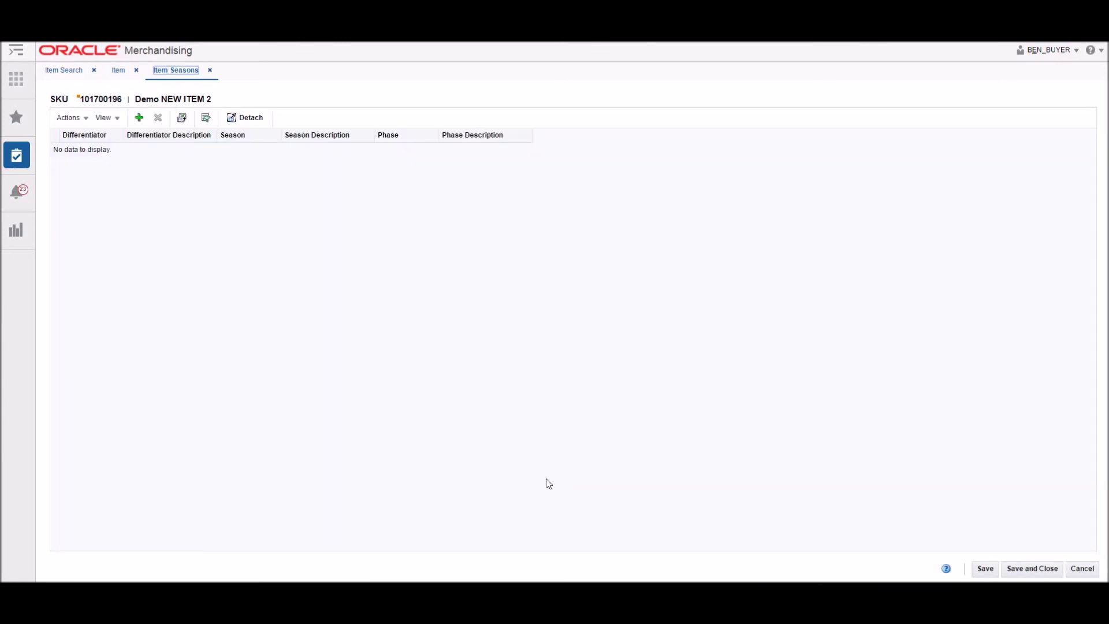
pyautogui.click(139, 118)
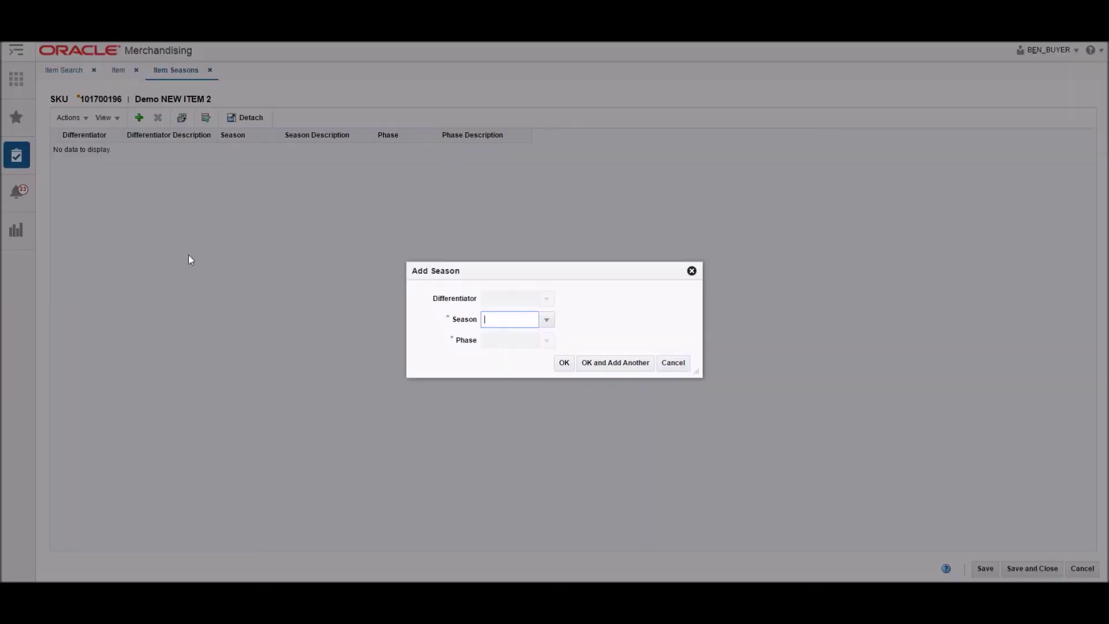
pyautogui.click(546, 319)
pyautogui.click(517, 334)
pyautogui.click(522, 342)
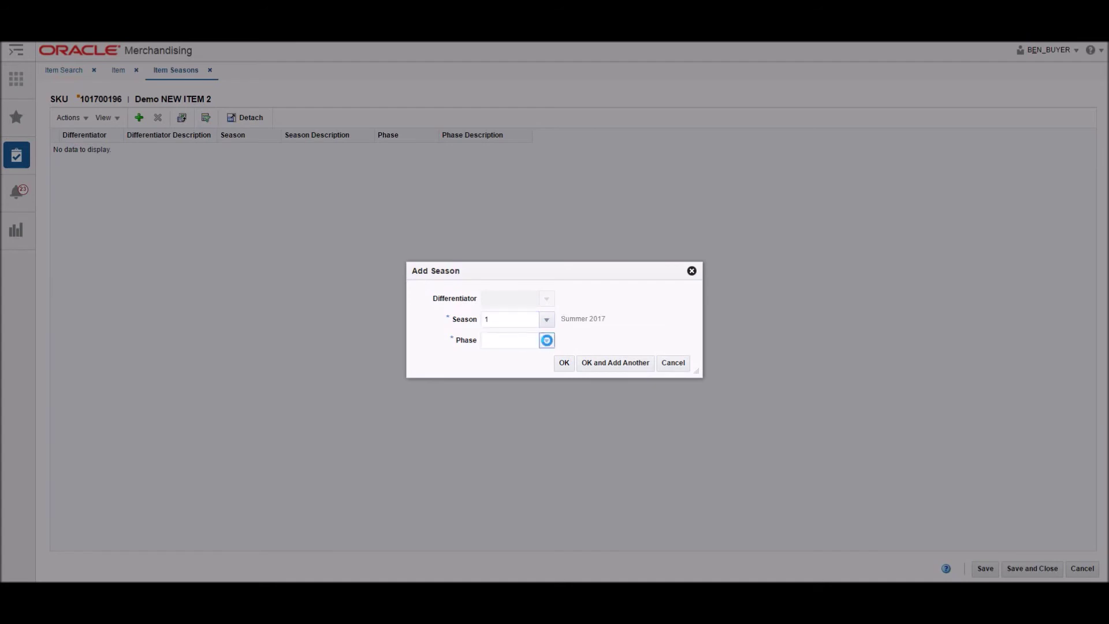
pyautogui.click(547, 340)
pyautogui.click(516, 356)
pyautogui.write('3')
pyautogui.click(566, 365)
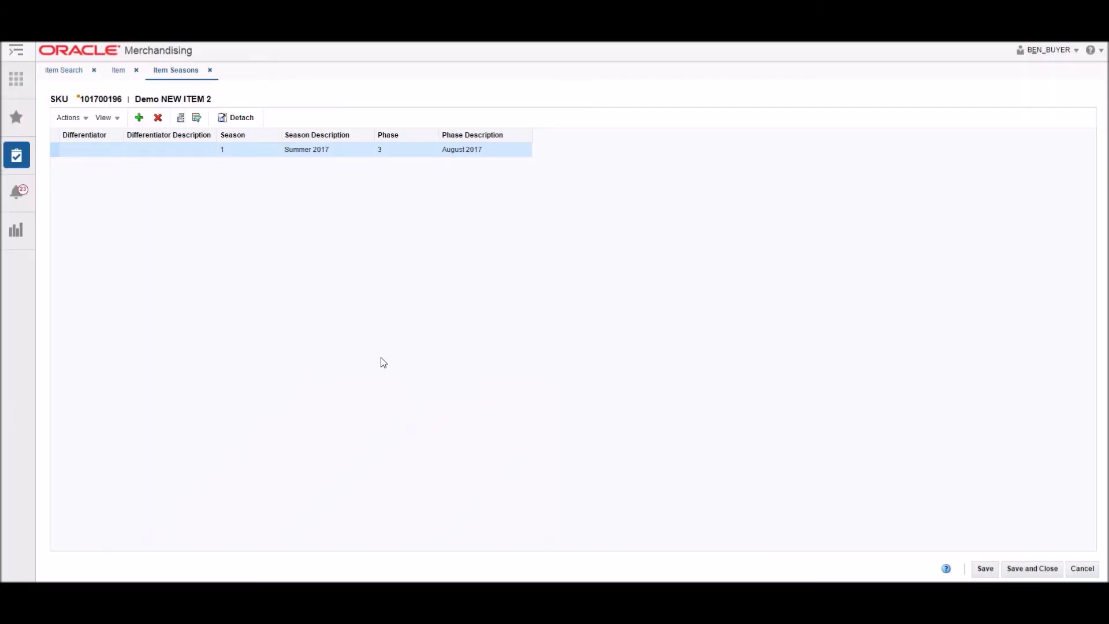
pyautogui.click(1034, 569)
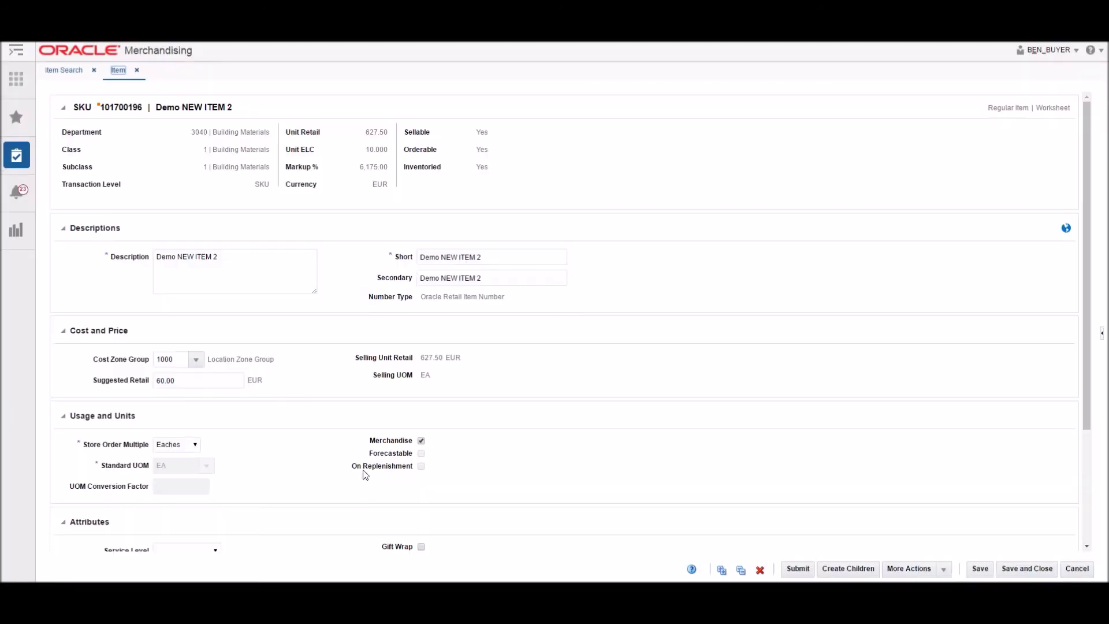
# Step: Change the item description to 'Garden Tool' and run the dashboard search for department 3040
pyautogui.moveTo(240, 257); pyautogui.dragTo(159, 259)
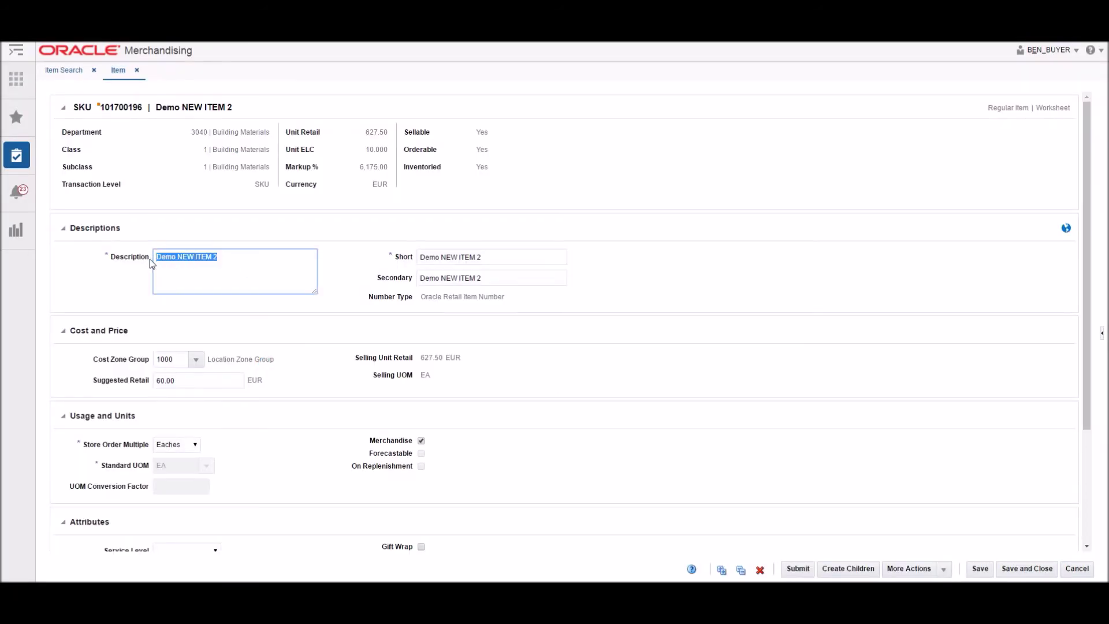
pyautogui.write('Garden Tool')
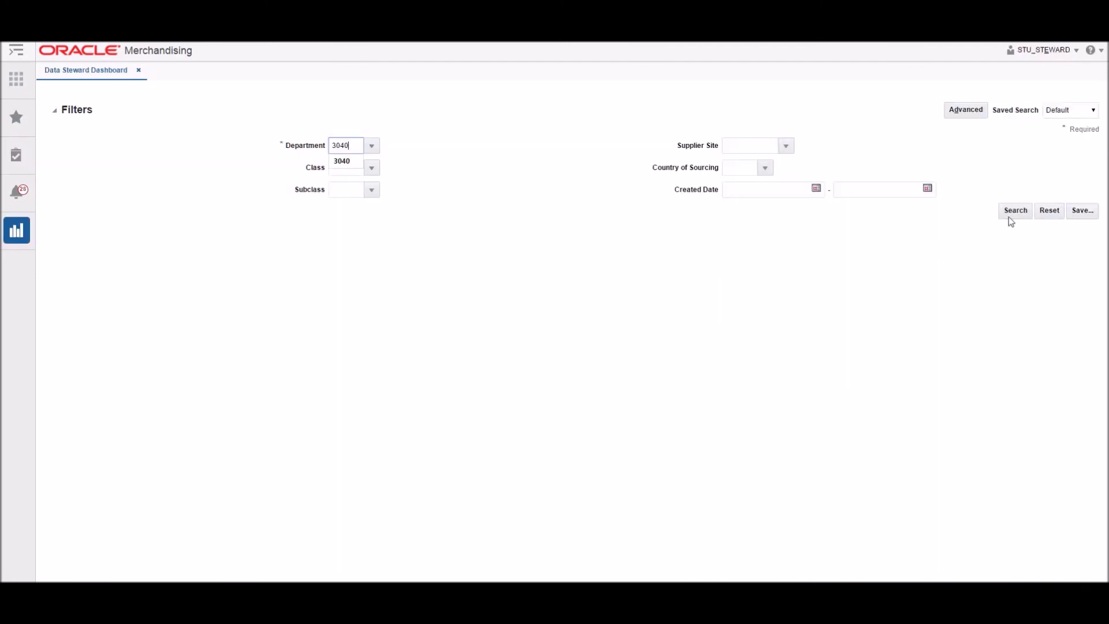
pyautogui.click(1012, 212)
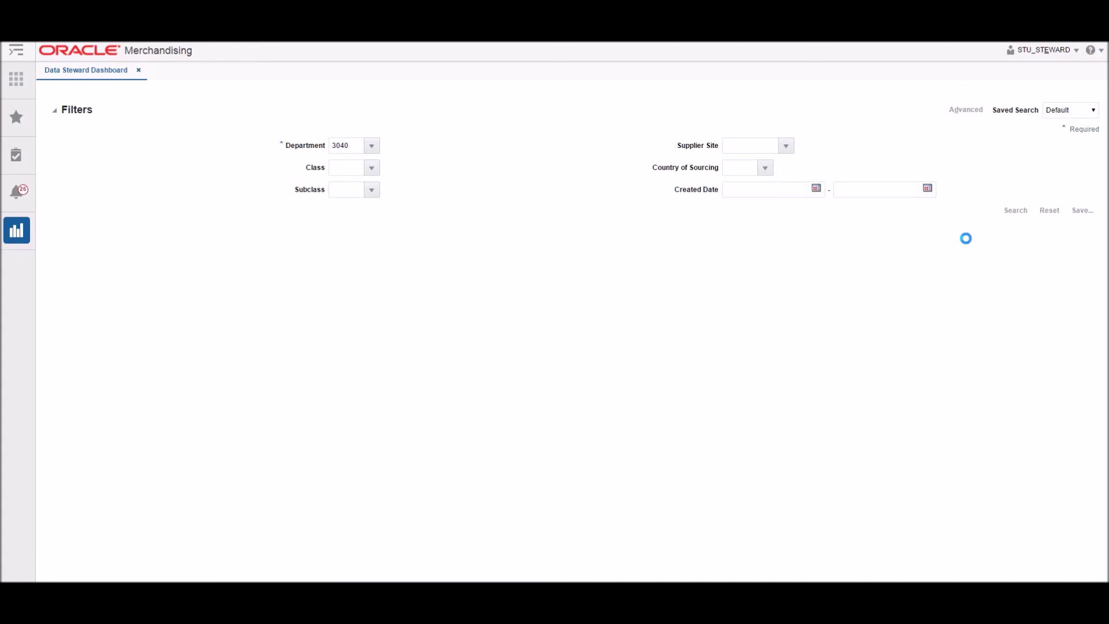